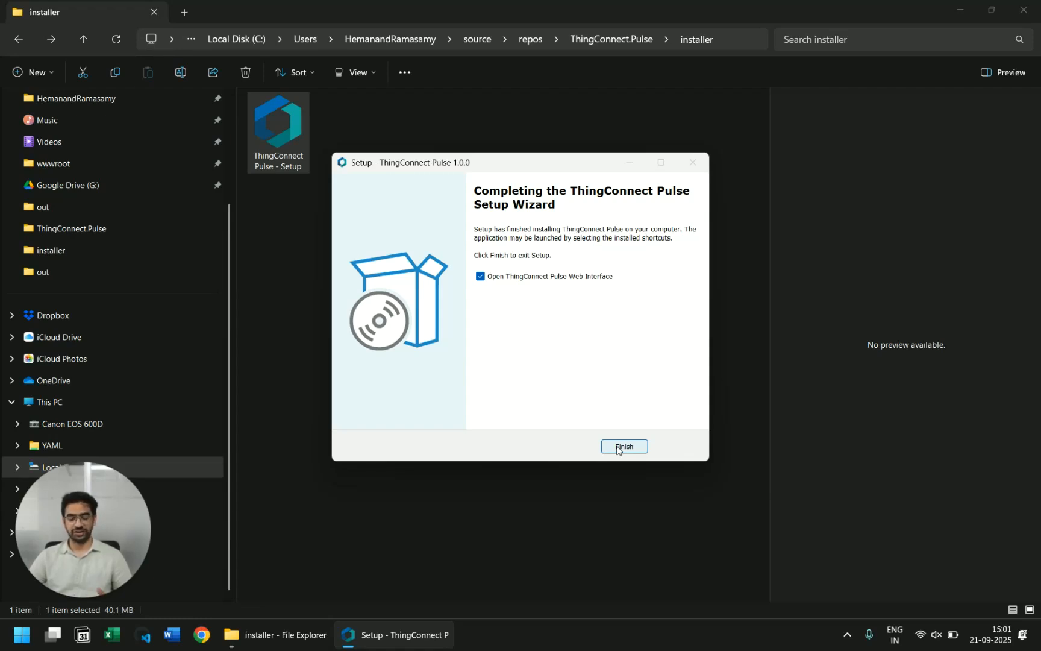
Step: Finish setup and enter the administrator's username and e-mail address
click(617, 448)
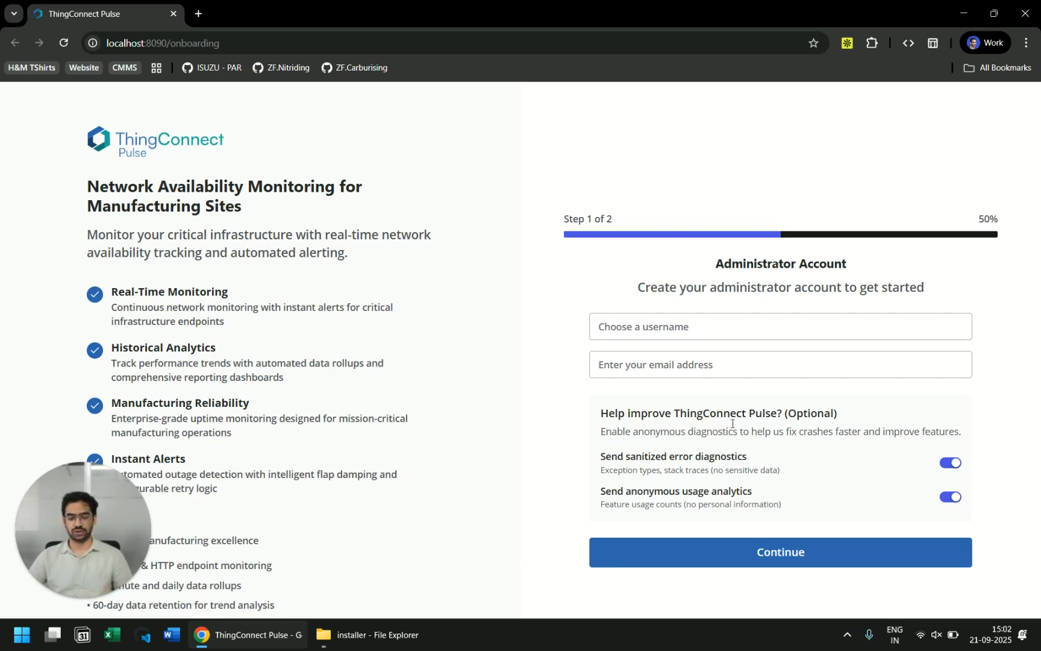
click(660, 330)
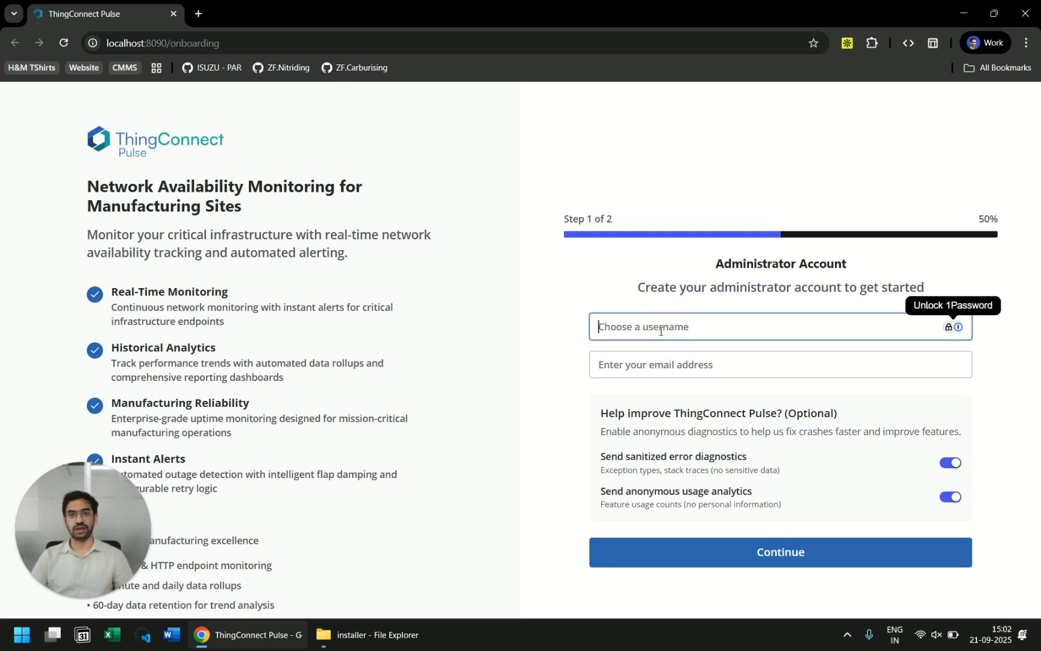
text(hemanand)
key(Tab)
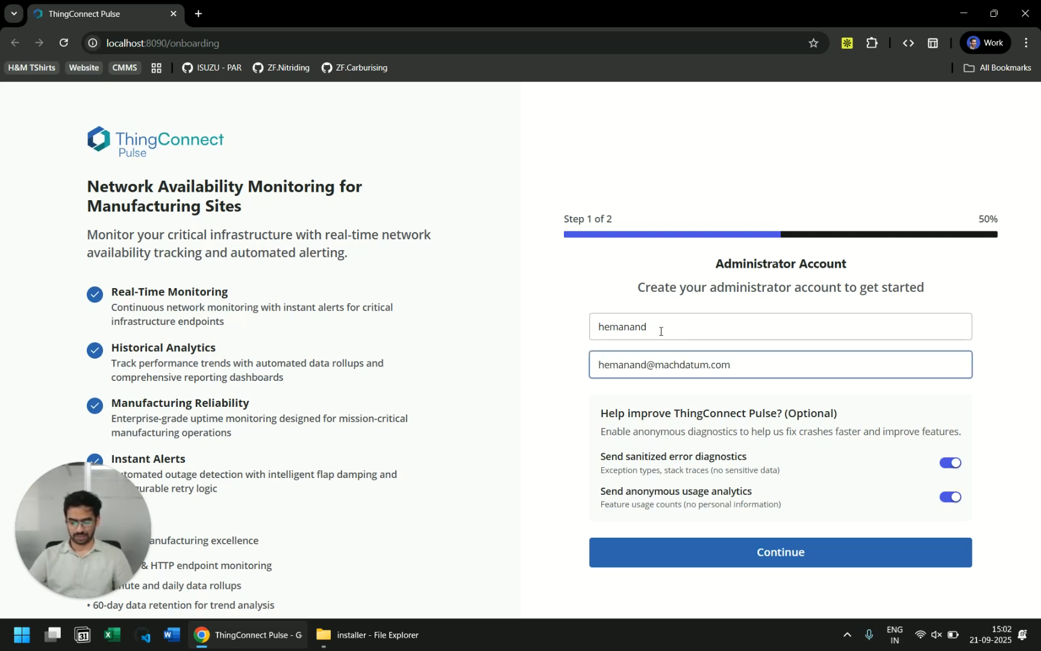
click(774, 552)
Step: Enter and confirm the account password, then create the administrator account
click(698, 393)
text(•••••••••••)
key(Tab)
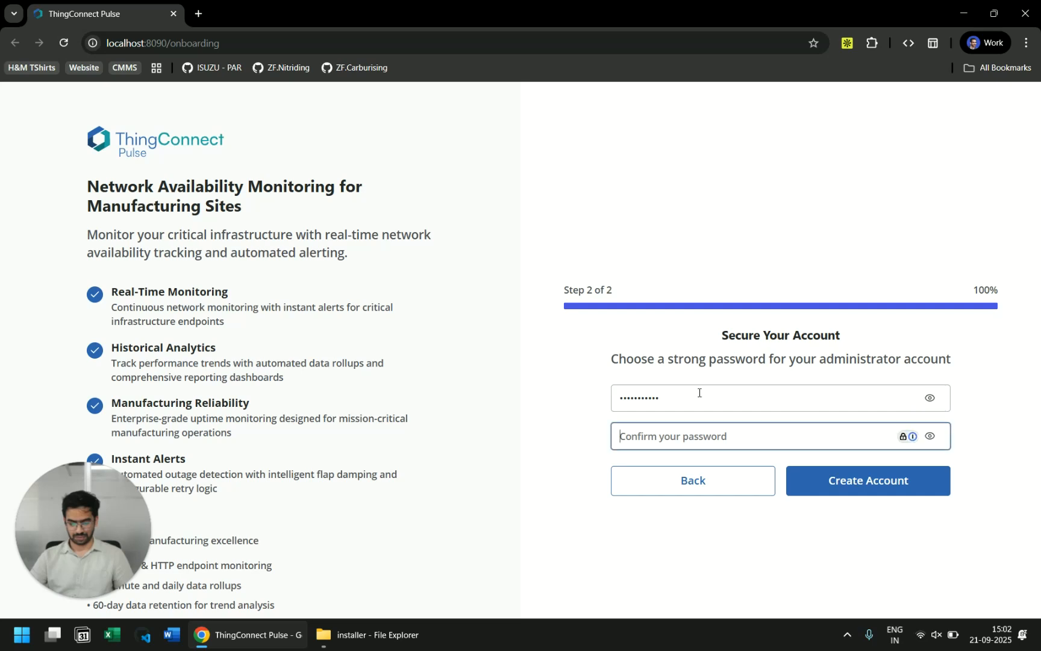
text(••••••••••)
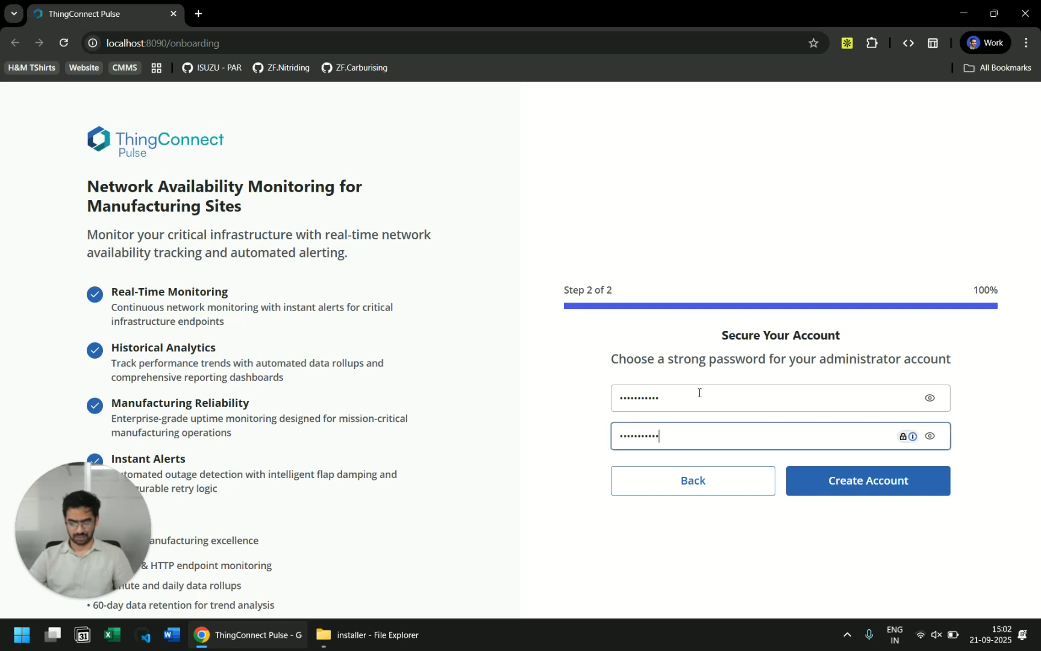
click(866, 482)
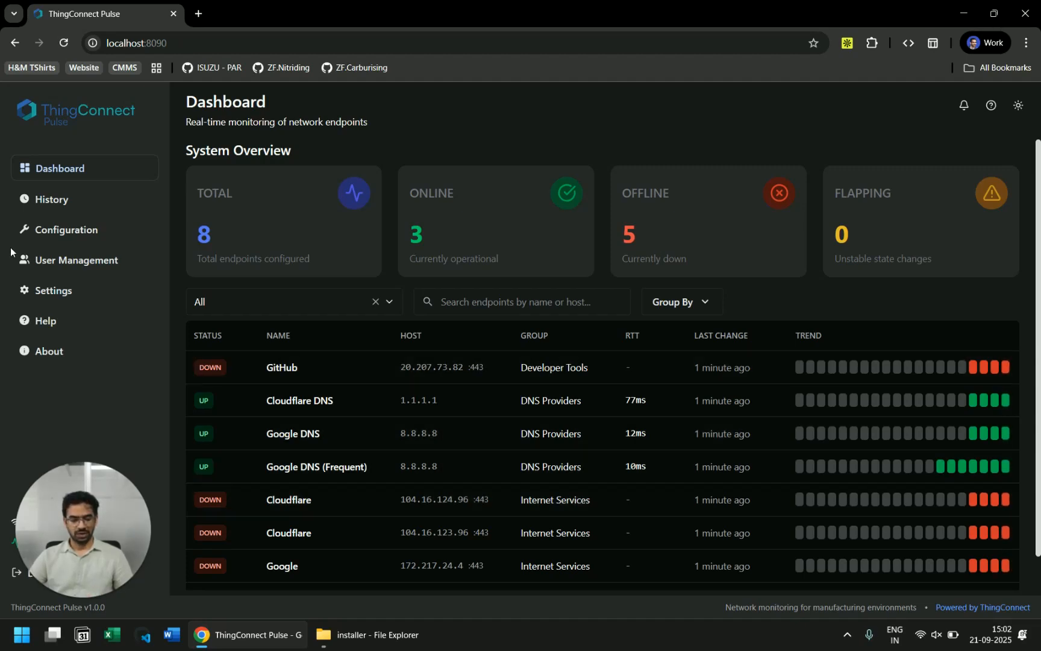
Step: Let the Dashboard load with its 8 endpoints: 3 online, 5 offline
key(super+shift+h)
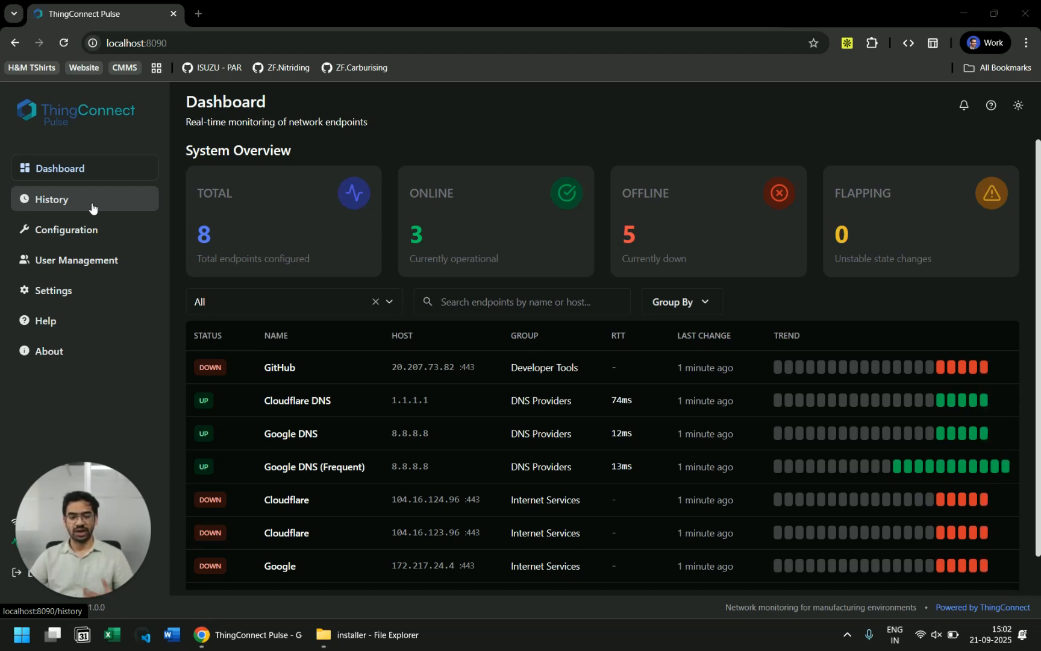
Step: Duplicate the Google Public DNS target block in the YAML configuration
click(88, 230)
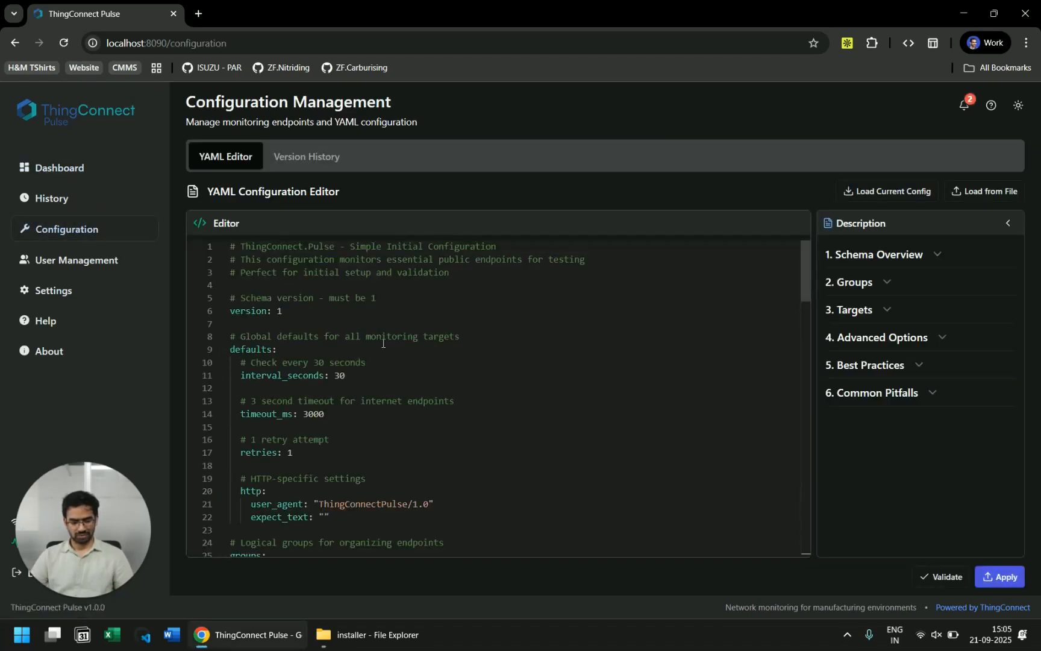
scroll(382, 342, down, 1)
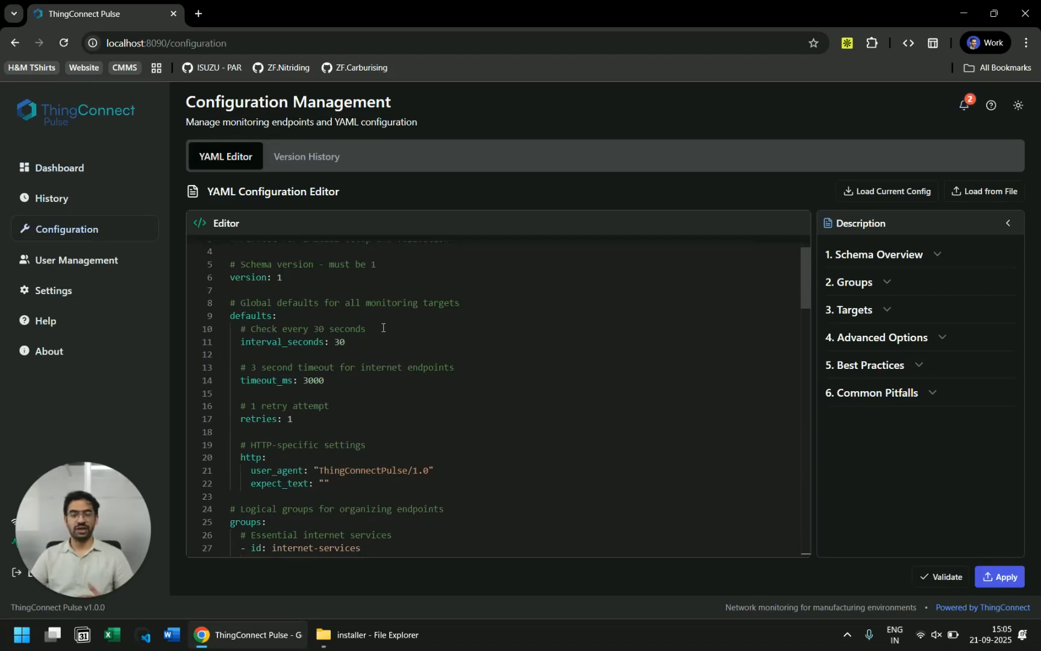
scroll(382, 328, down, 6)
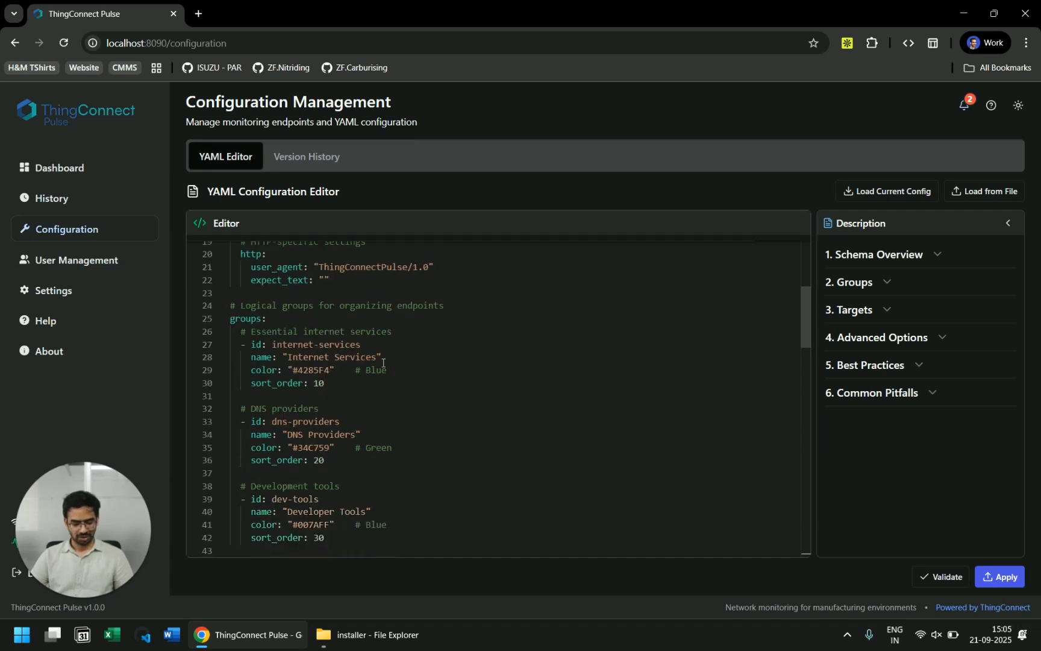
scroll(373, 391, down, 10)
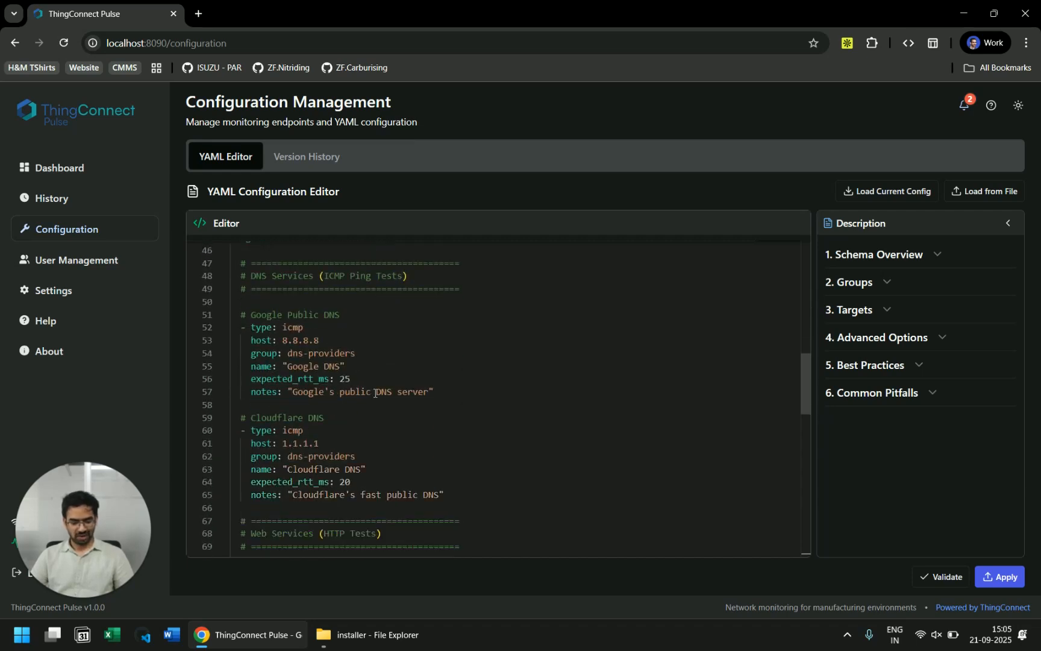
drag(458, 393, 187, 314)
key(ctrl+c)
click(366, 299)
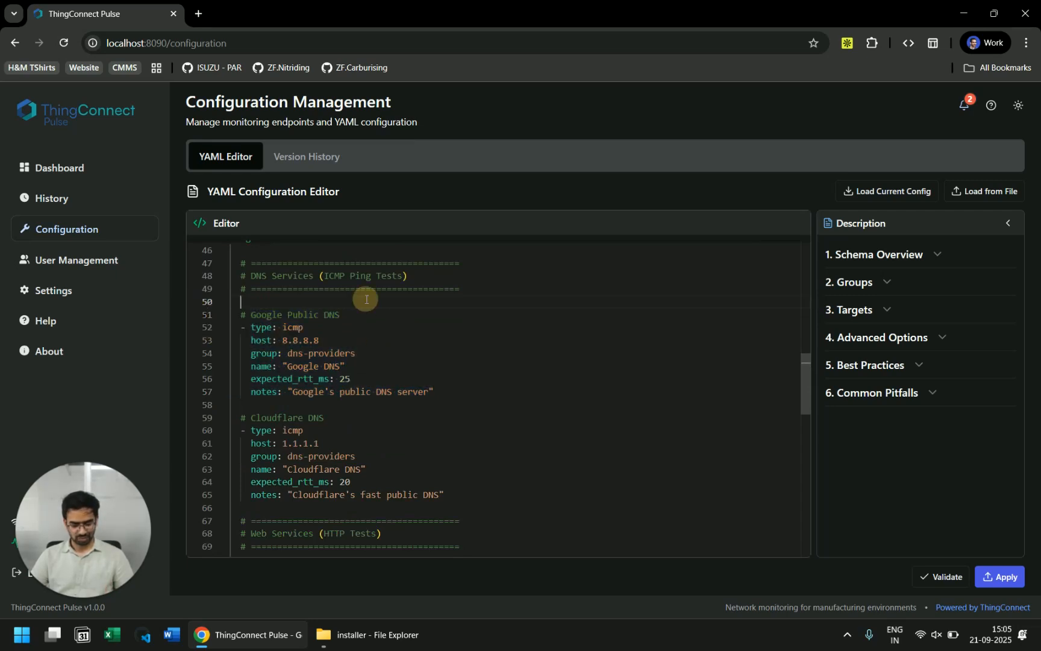
key(Return)
key(ctrl+v)
key(Return)
Step: Change the copy to host 10.18.8.20, name 'Proxmox 1' with new notes, and apply it
click(275, 329)
scroll(269, 344, up, 1)
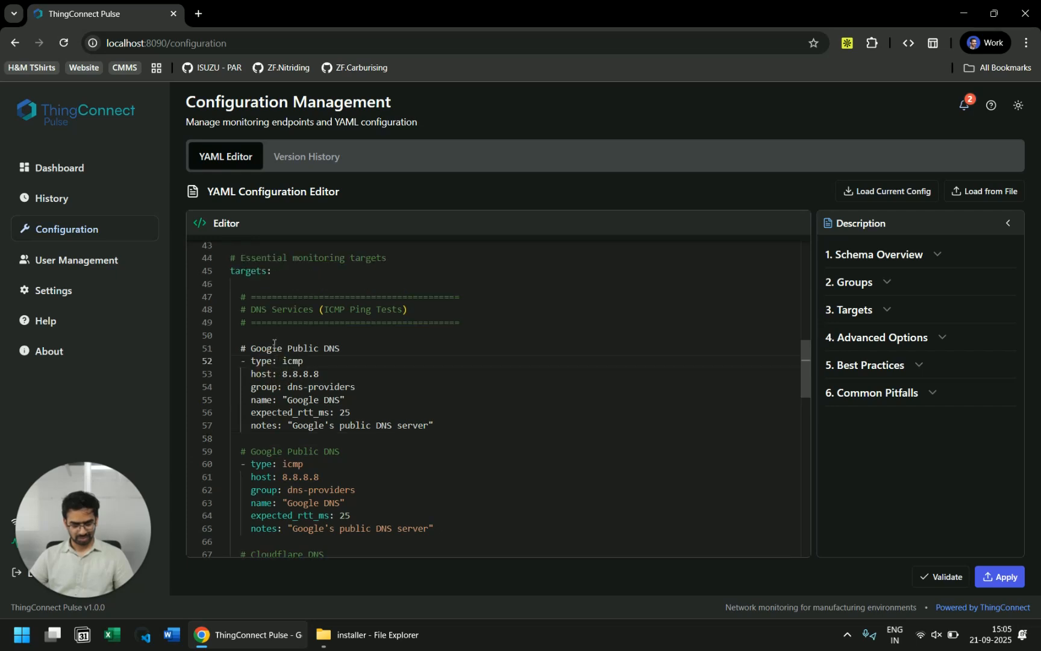
double_click(294, 361)
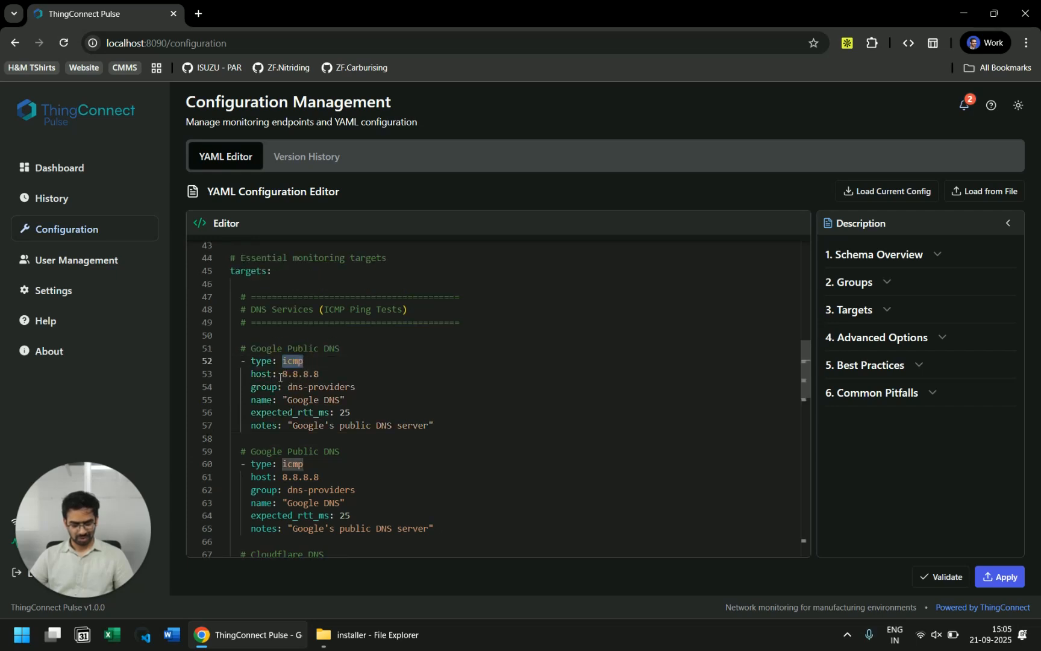
drag(282, 374, 344, 373)
text(10.)
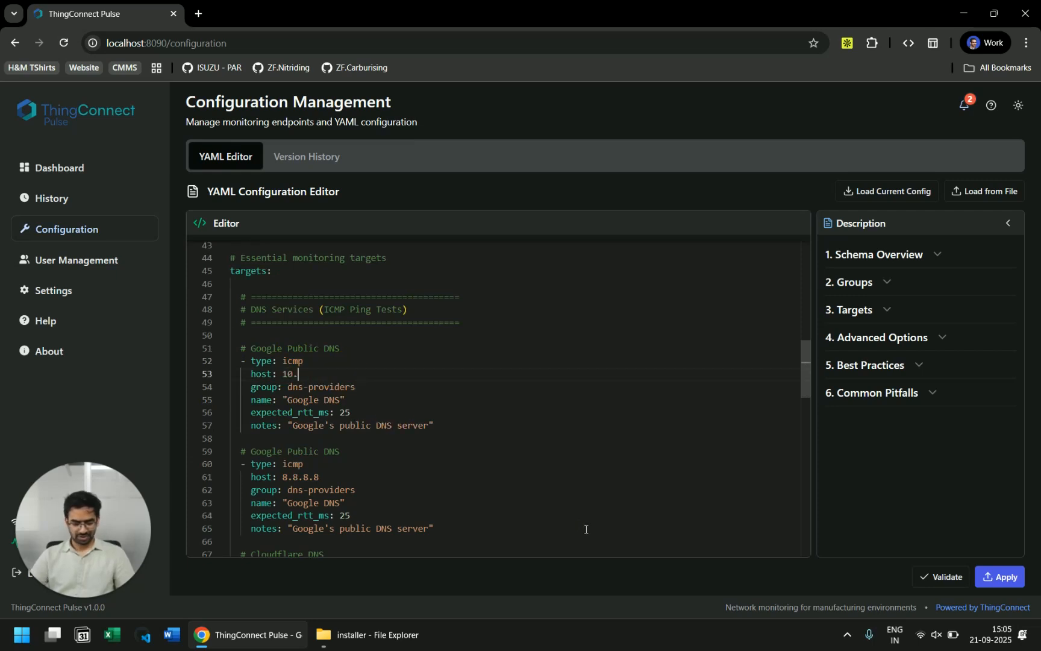
text(18.8.20)
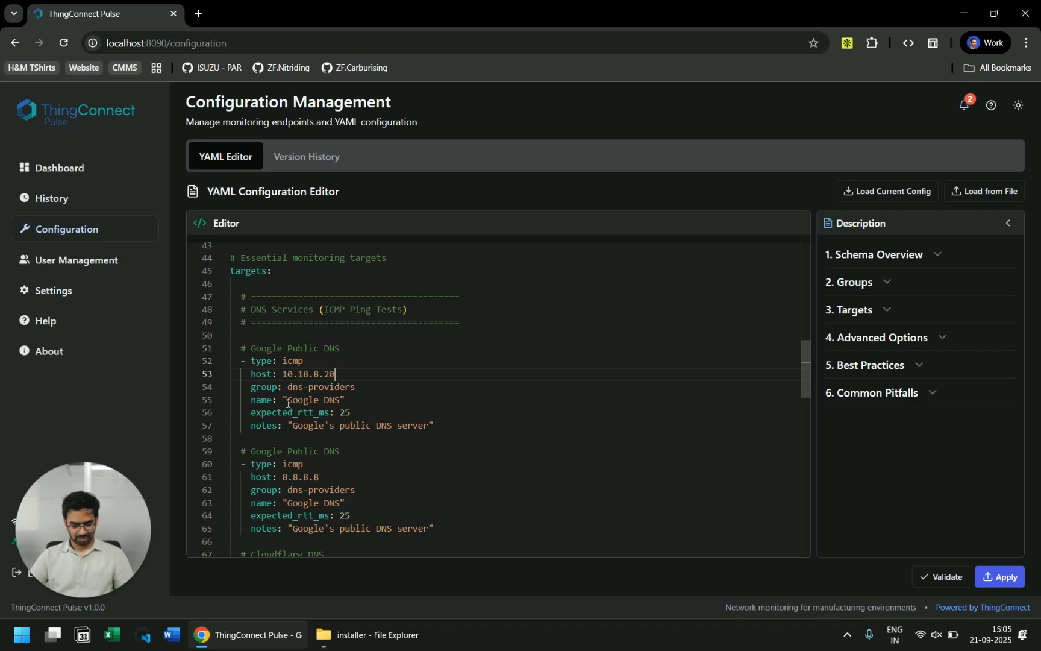
drag(287, 403, 341, 400)
text(Proxmox 1)
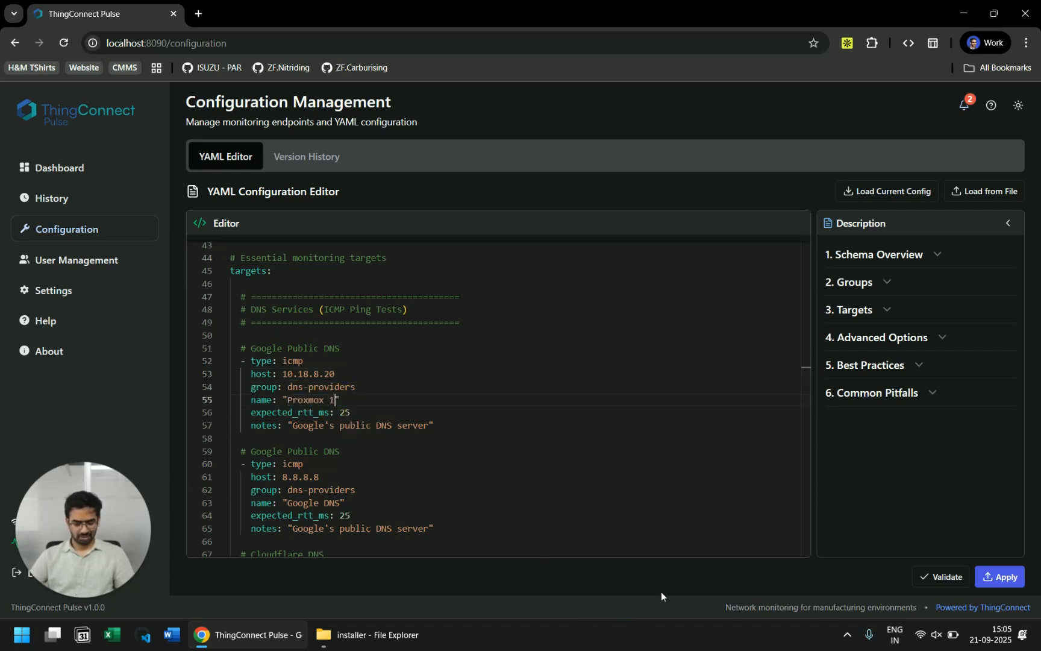
drag(428, 425, 298, 425)
key(BackSpace)
key(BackSpace)
text(MachDatum's )
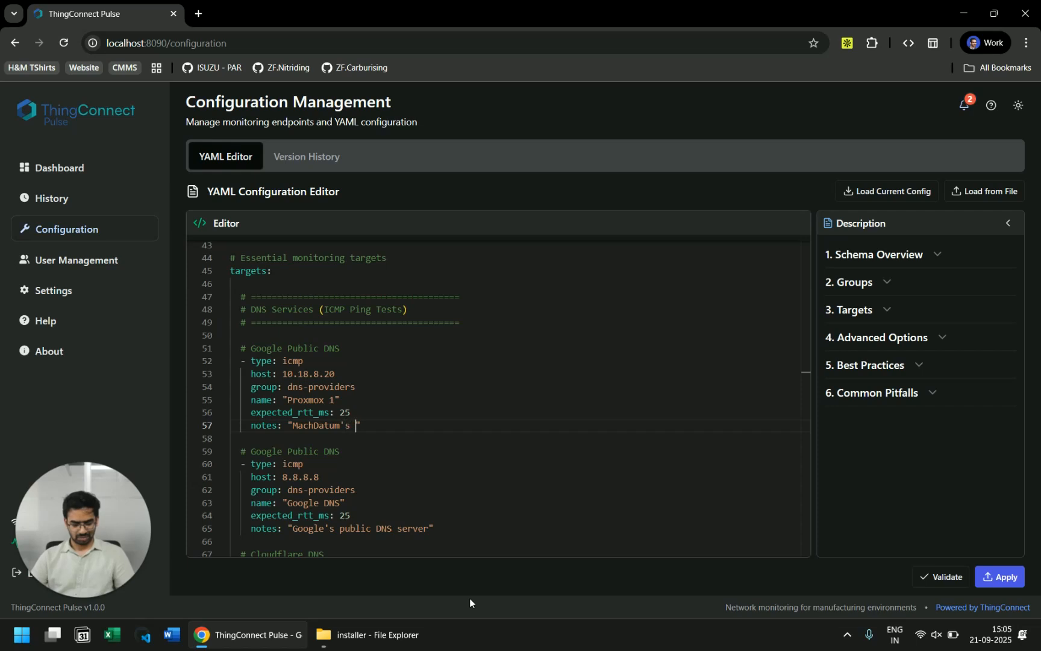
text(IP)
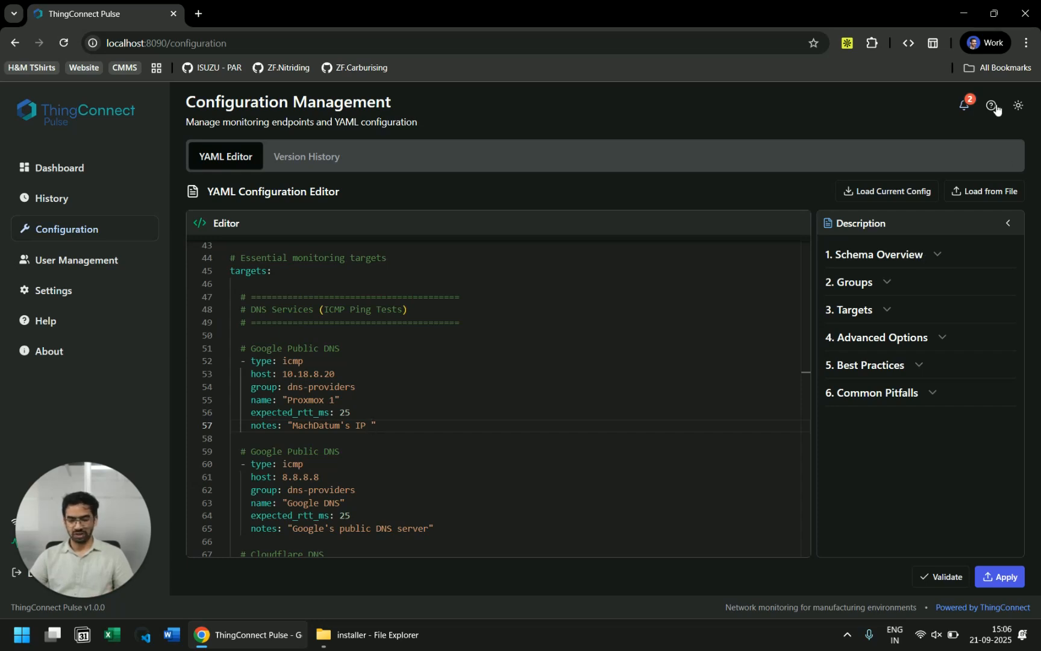
click(1010, 582)
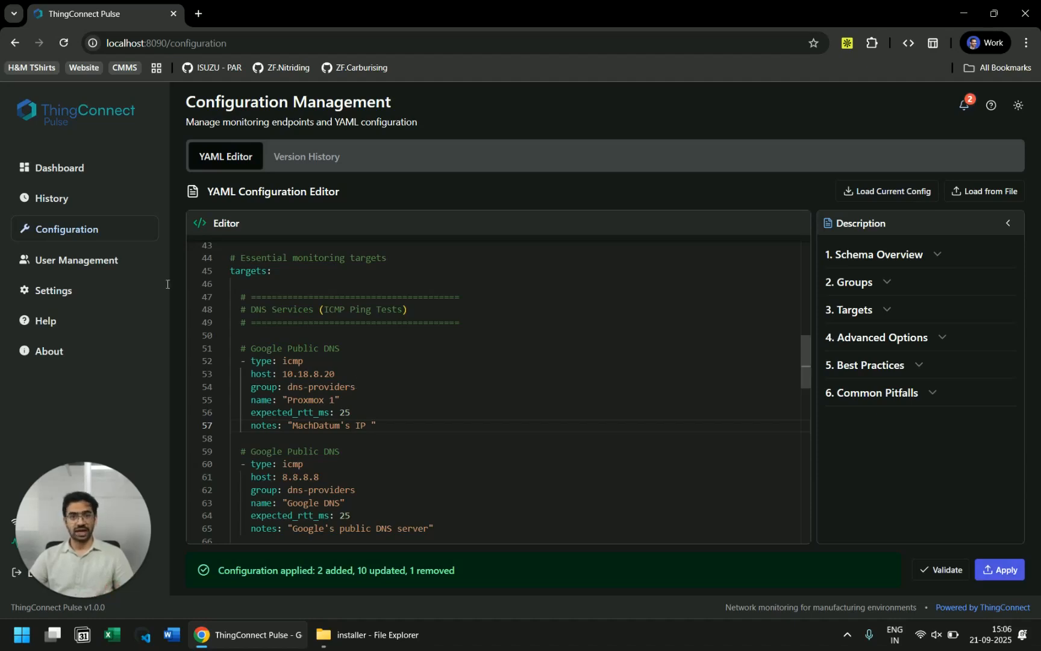
Step: Show the Dashboard's endpoint list with Proxmox 1 at 10.18.8.20 up
click(64, 172)
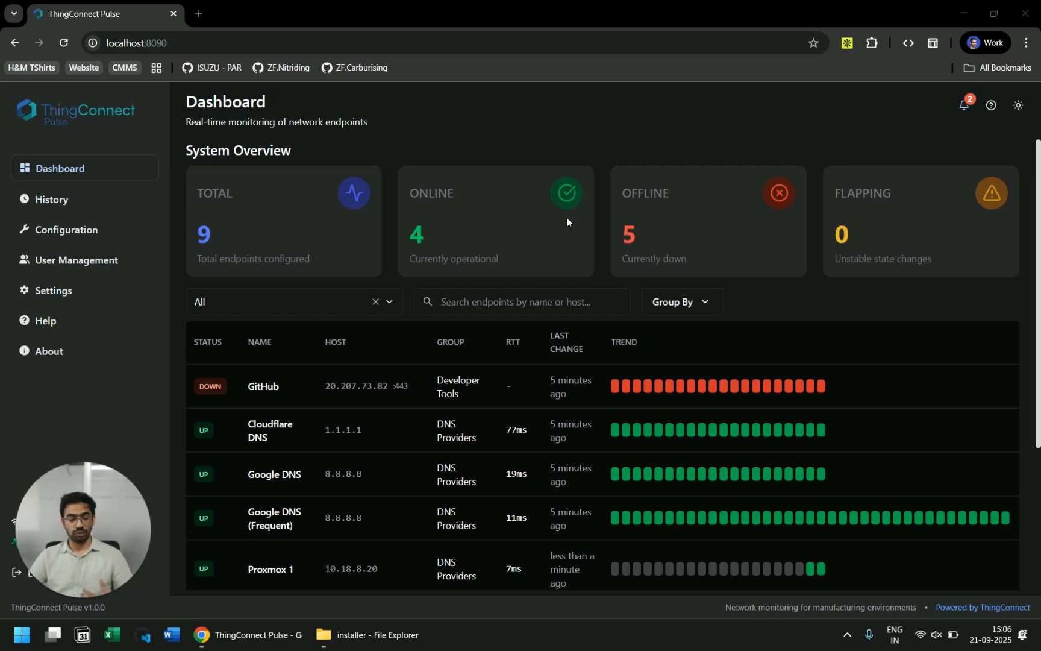
scroll(564, 223, down, 2)
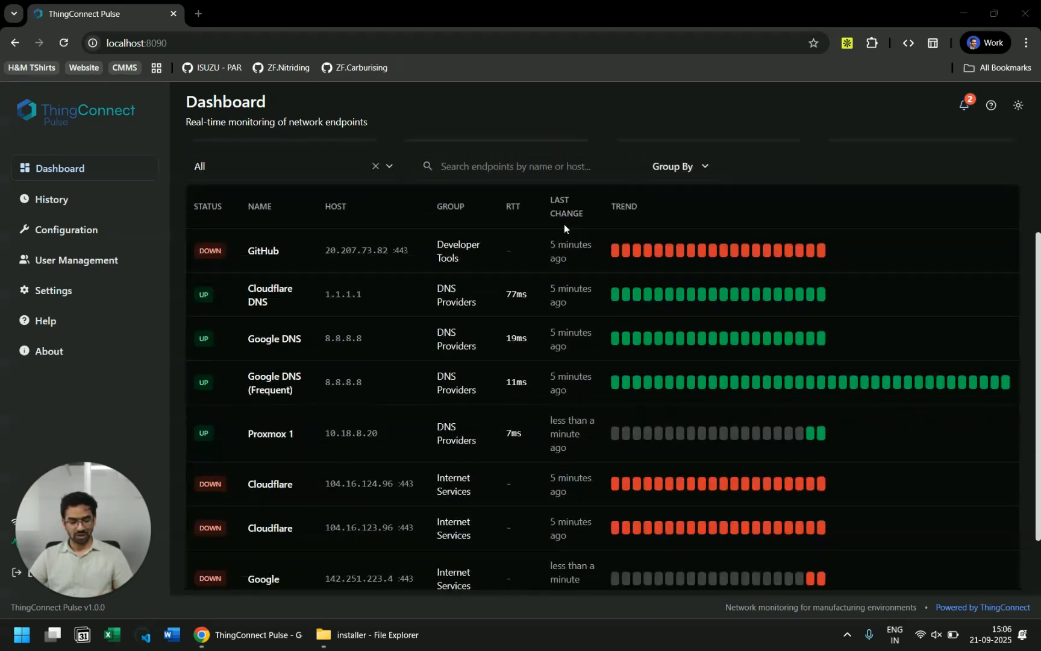
Step: Open the Proxmox 1 endpoint's detail page from the Dashboard table
click(394, 435)
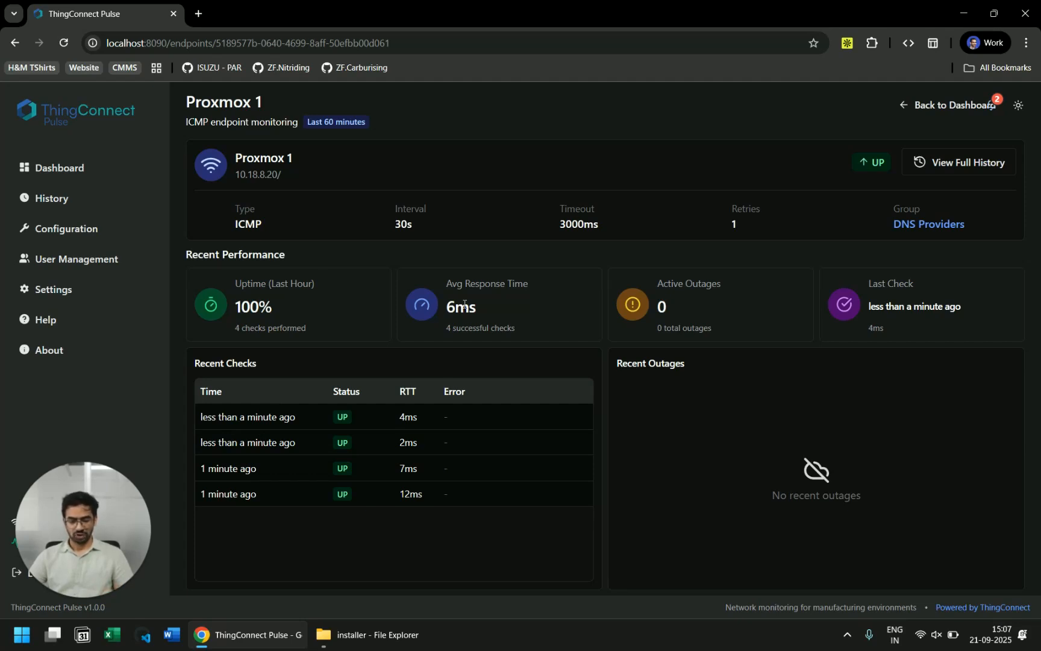
Step: View Proxmox 1's raw-data history on the History page and export it to CSV
click(62, 201)
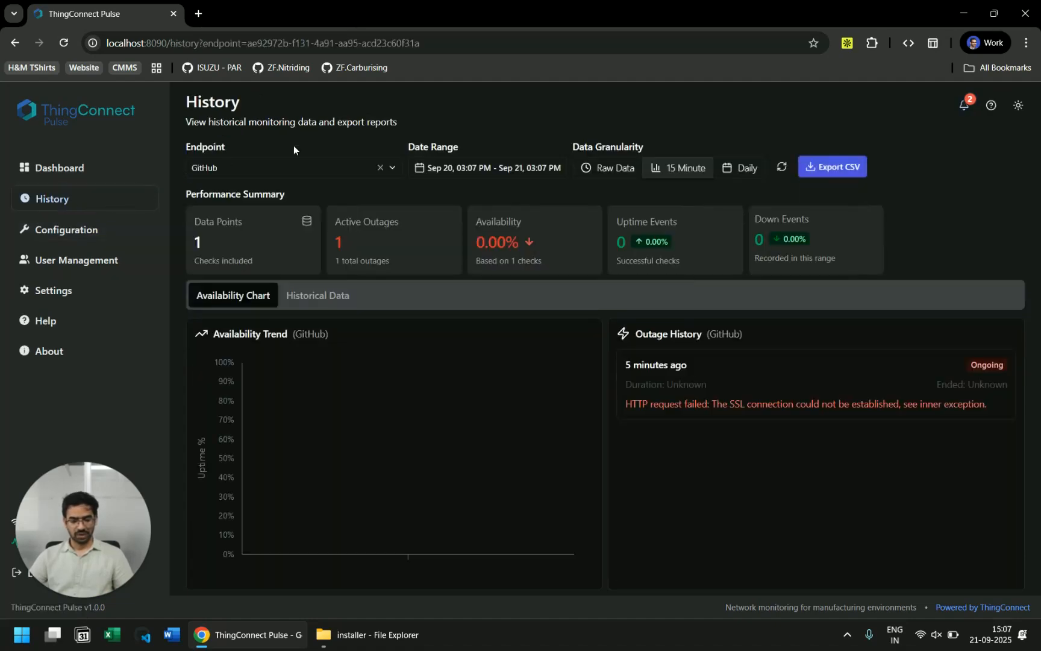
click(280, 171)
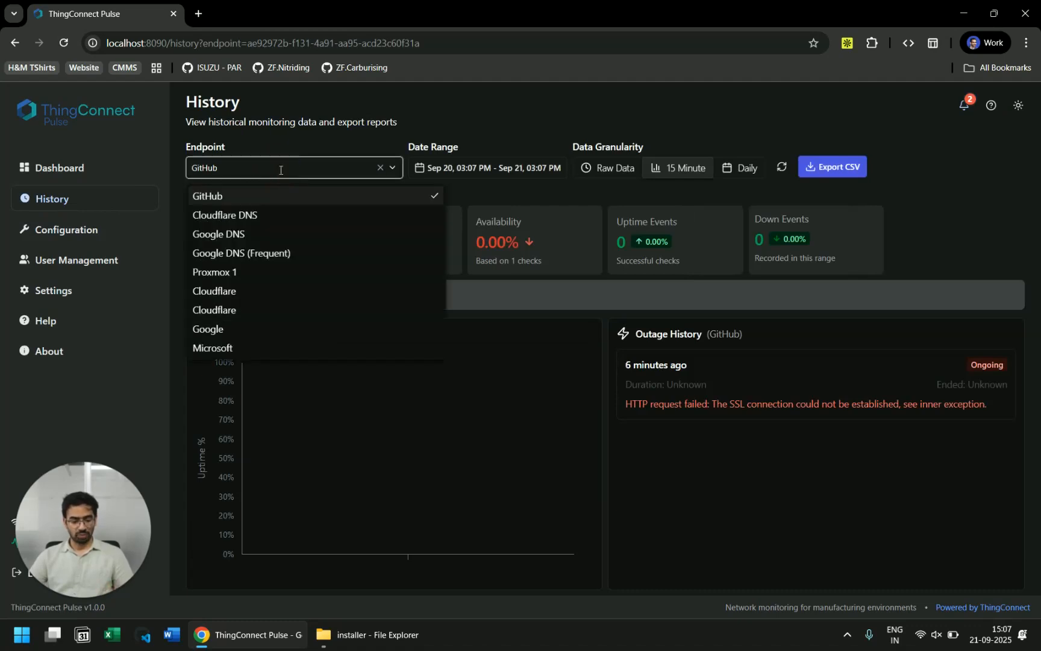
click(245, 274)
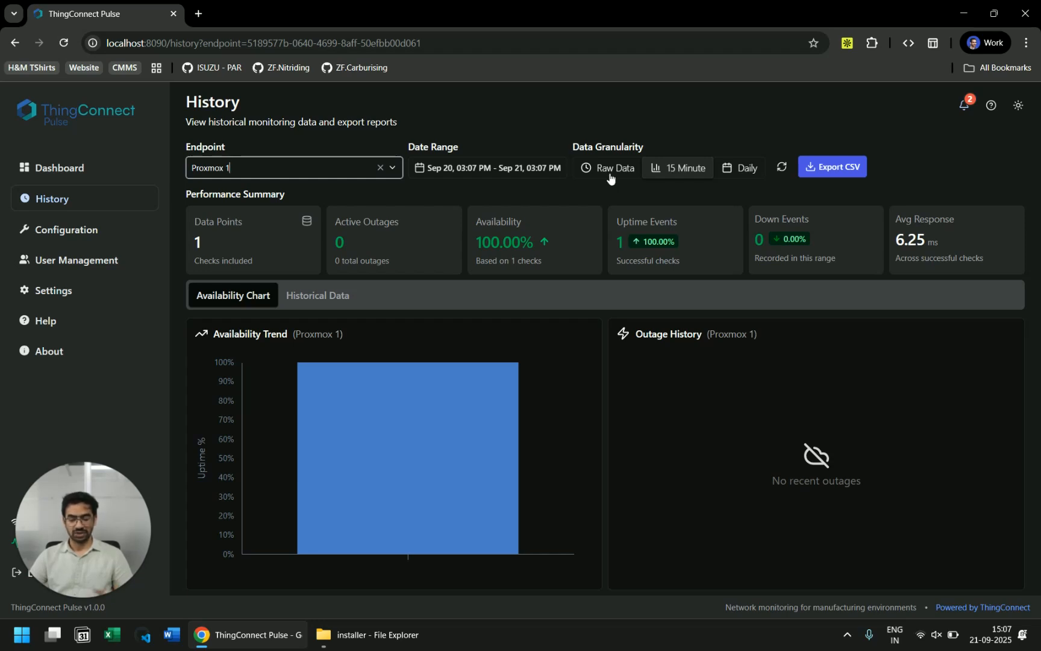
click(613, 168)
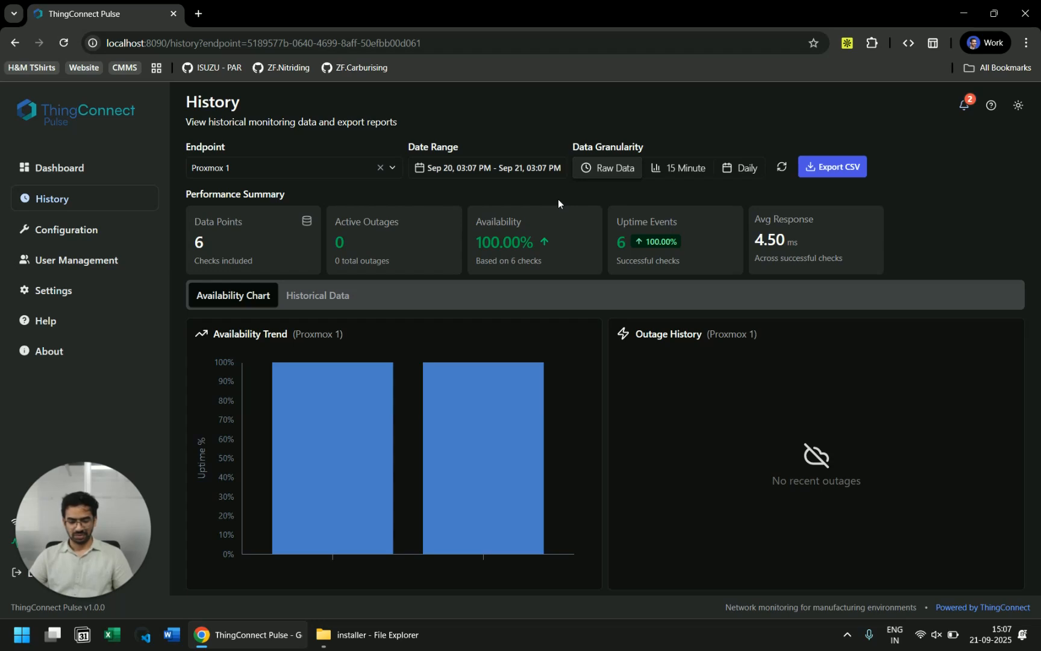
click(819, 168)
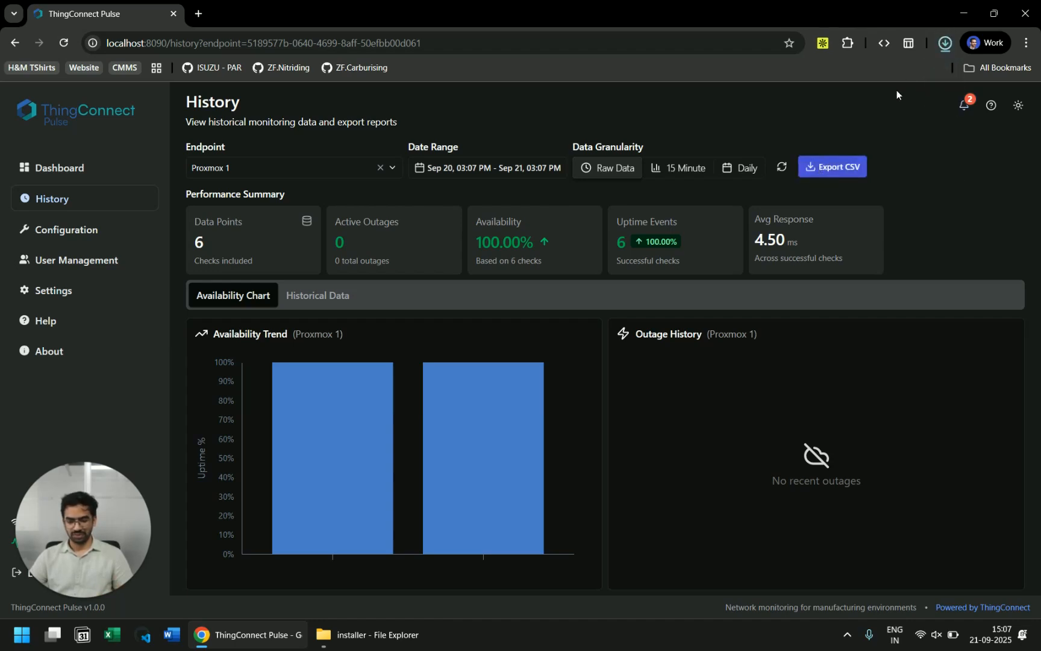